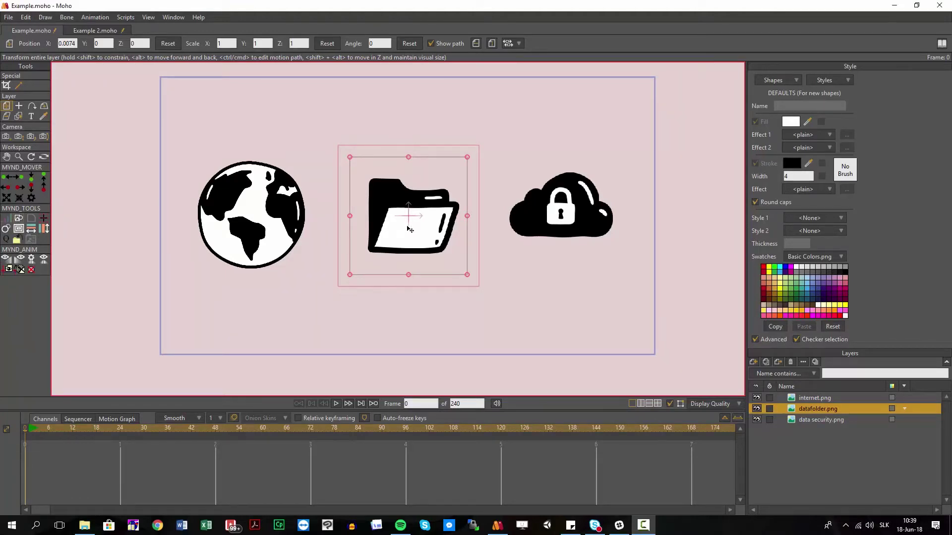
After undoing a stray move of the globe, put the globe, folder and cloud lock images each in its own group.
{"action": "left_click", "coordinate": [814, 399]}
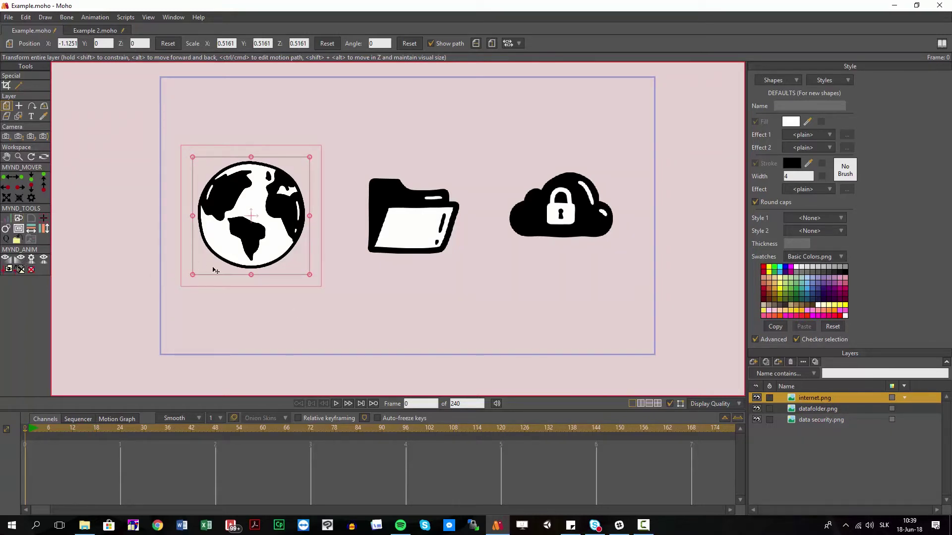
{"action": "scroll", "coordinate": [265, 246], "scroll_direction": "up", "scroll_amount": 1}
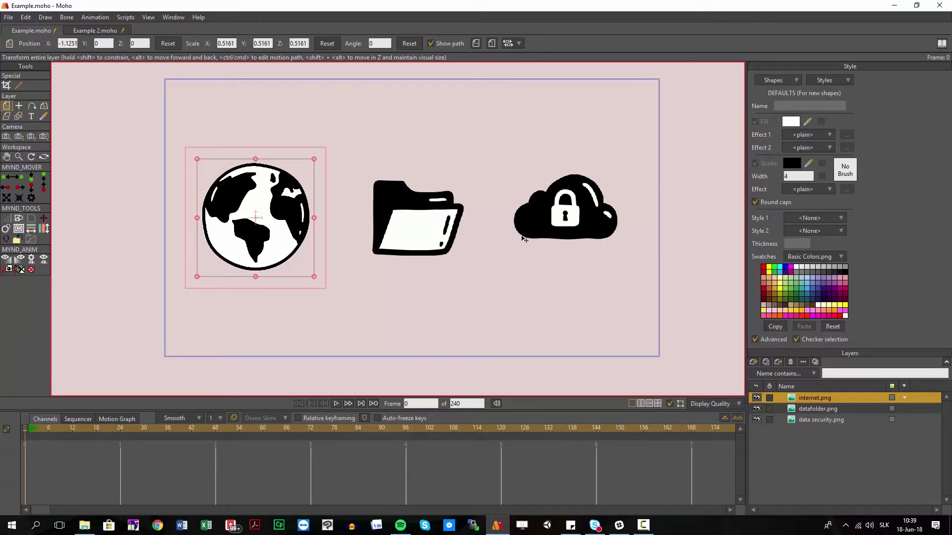
{"action": "left_click_drag", "start_coordinate": [278, 235], "coordinate": [337, 231]}
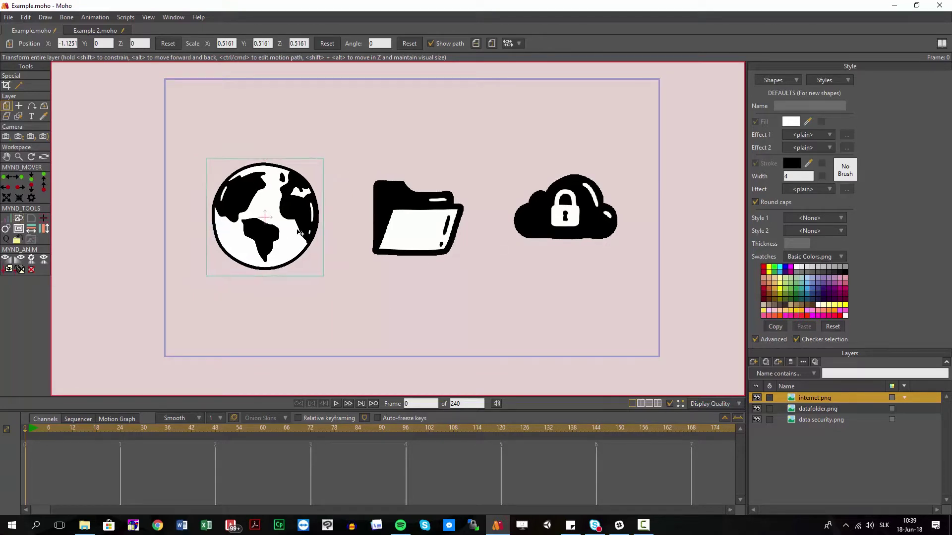
{"action": "key", "text": "ctrl+z"}
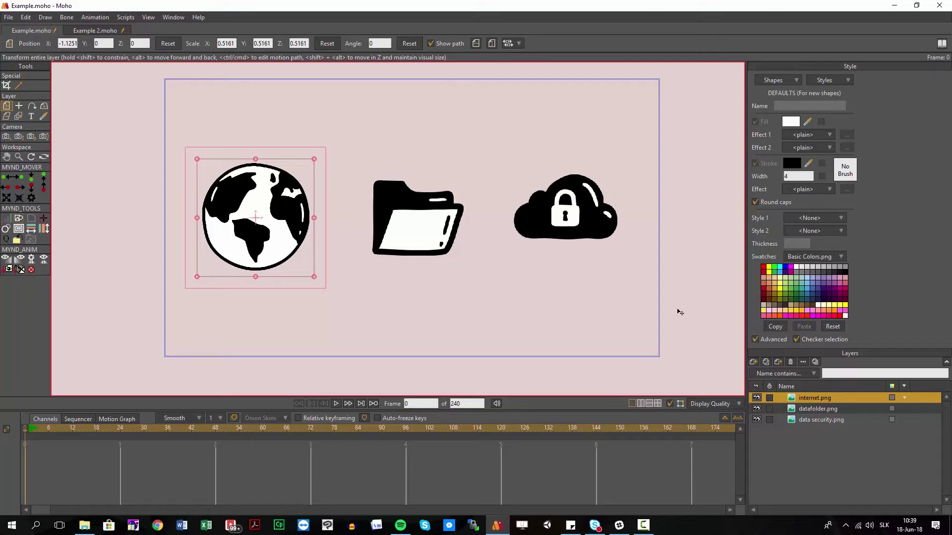
{"action": "left_click", "coordinate": [807, 422], "text": "shift"}
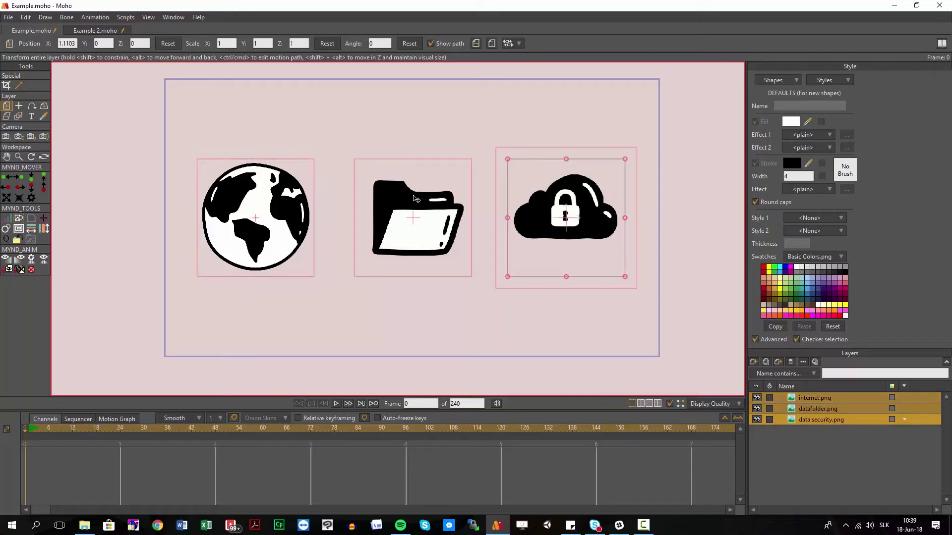
{"action": "left_click", "coordinate": [16, 239]}
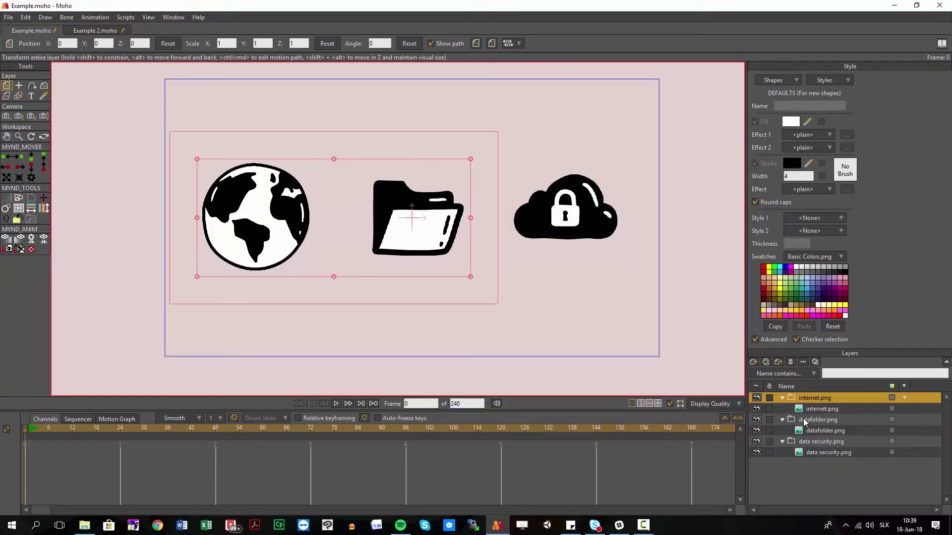
Collapse the data security, datafolder and internet groups in the Layers panel.
{"action": "left_click", "coordinate": [801, 442]}
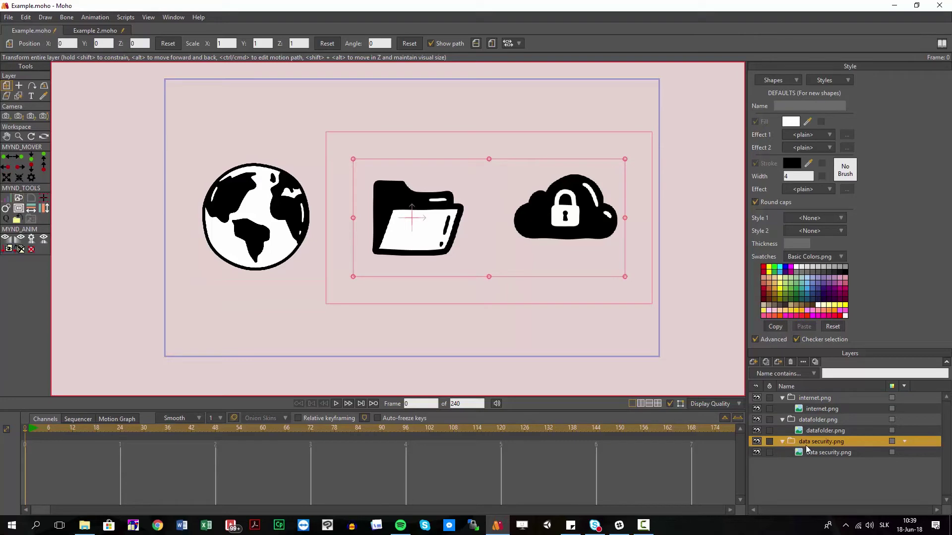
{"action": "left_click", "coordinate": [785, 442]}
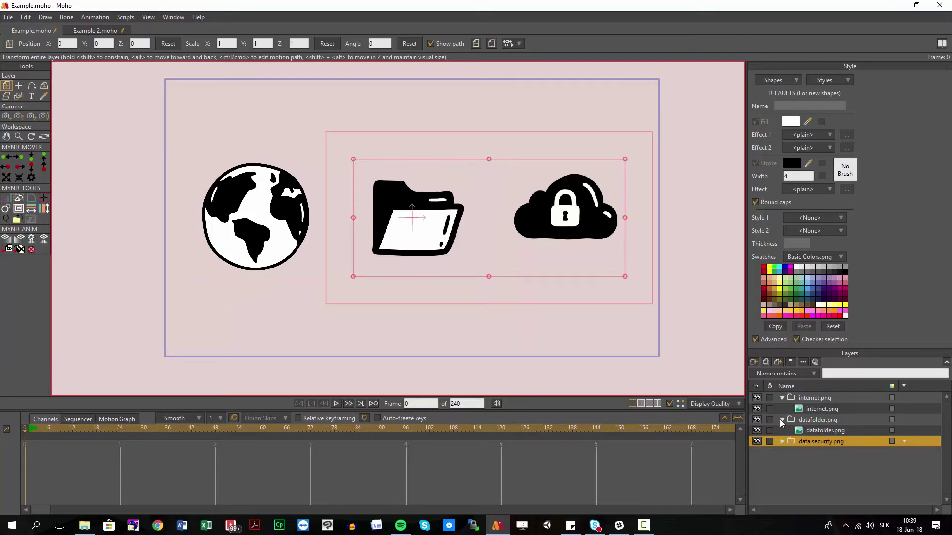
{"action": "left_click", "coordinate": [783, 420]}
{"action": "left_click", "coordinate": [783, 398]}
Select the internet, datafolder and data security groups in turn.
{"action": "left_click", "coordinate": [814, 398]}
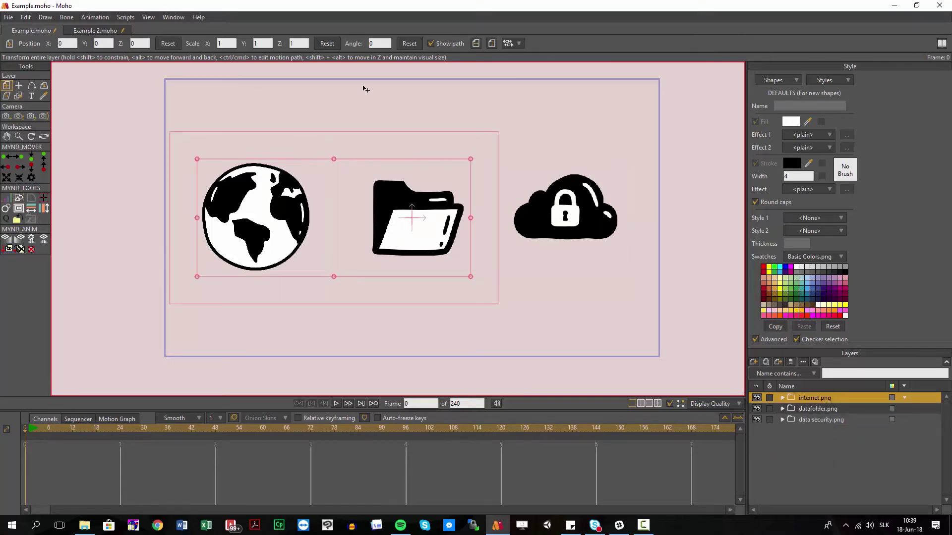
{"action": "left_click", "coordinate": [814, 408]}
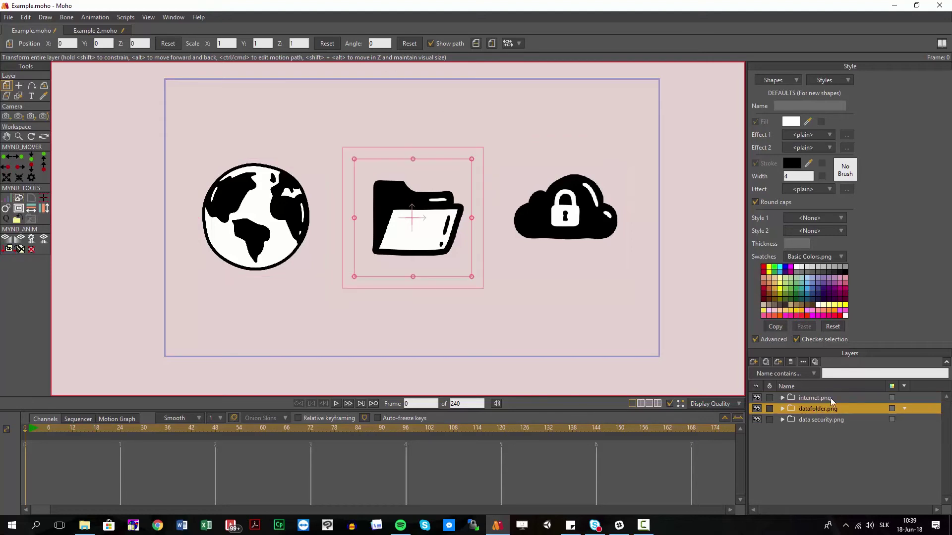
{"action": "left_click", "coordinate": [809, 421]}
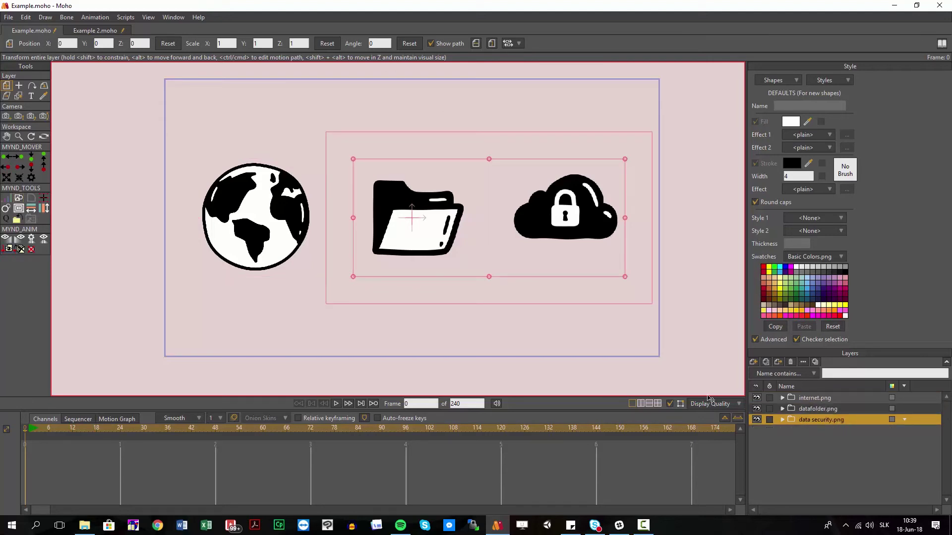